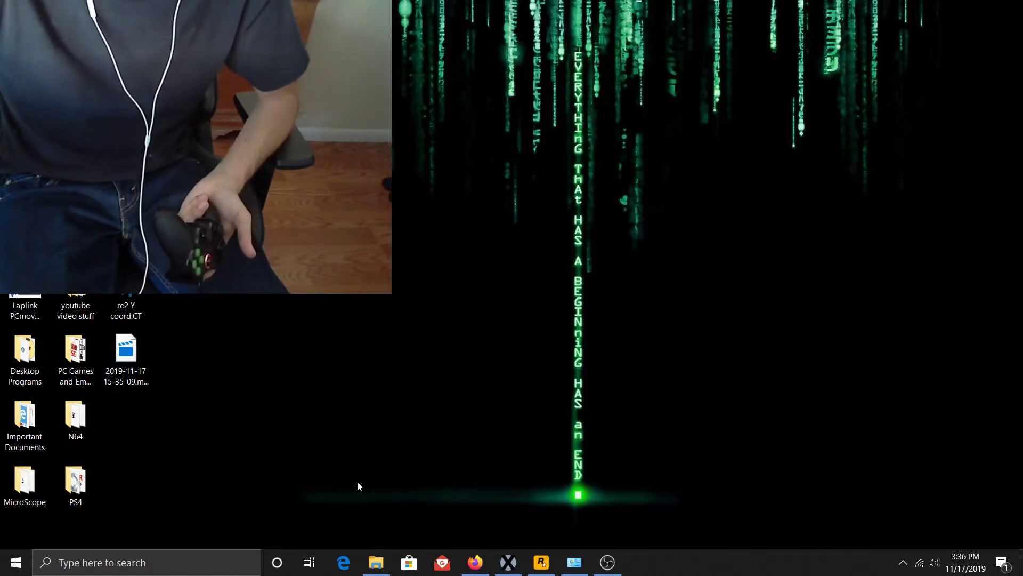
Look inside the x360ce folder, then select the 11/17/2019 2:19 PM folder and hide Explorer
click(376, 563)
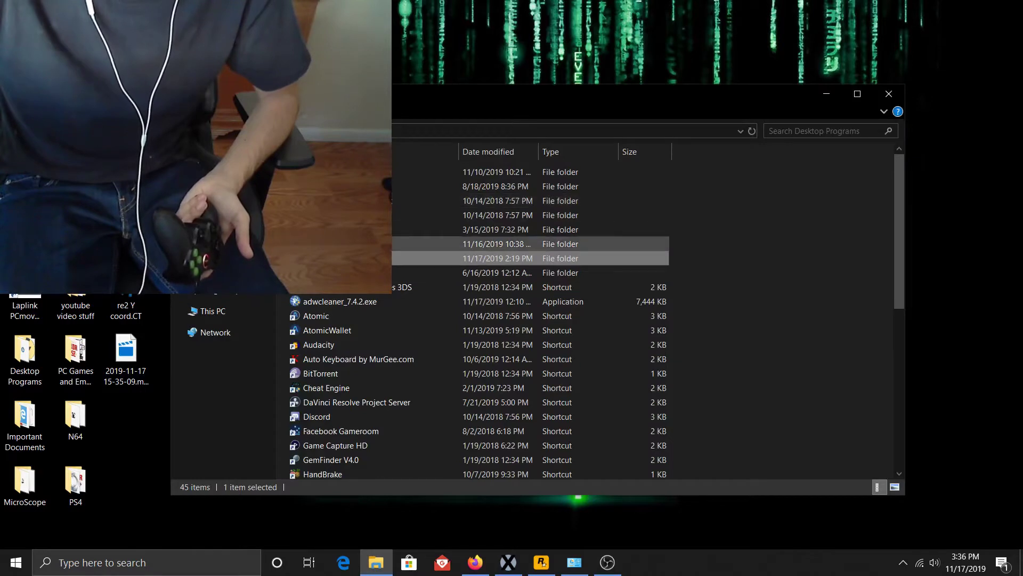
double_click(330, 244)
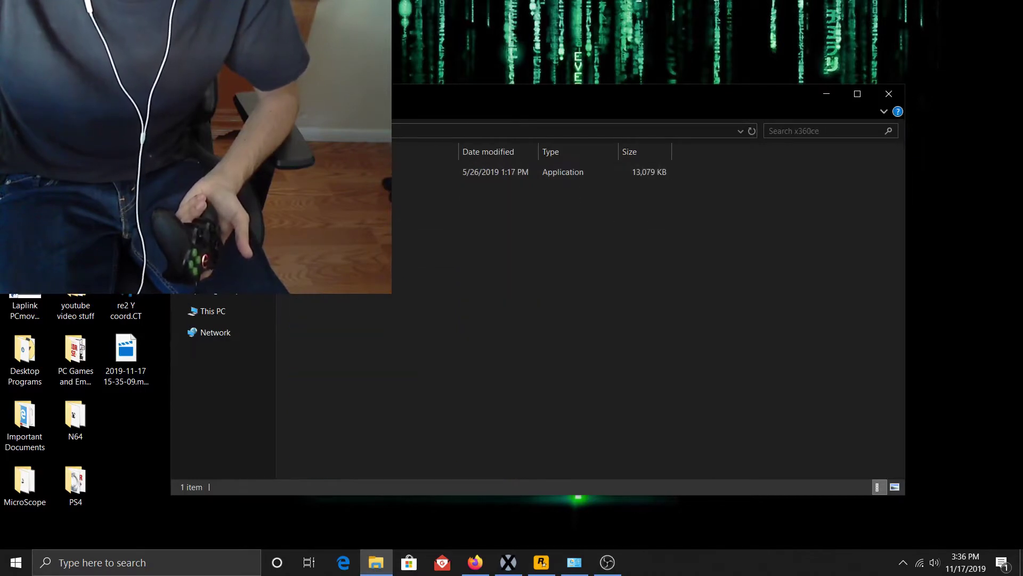
key(alt+Left)
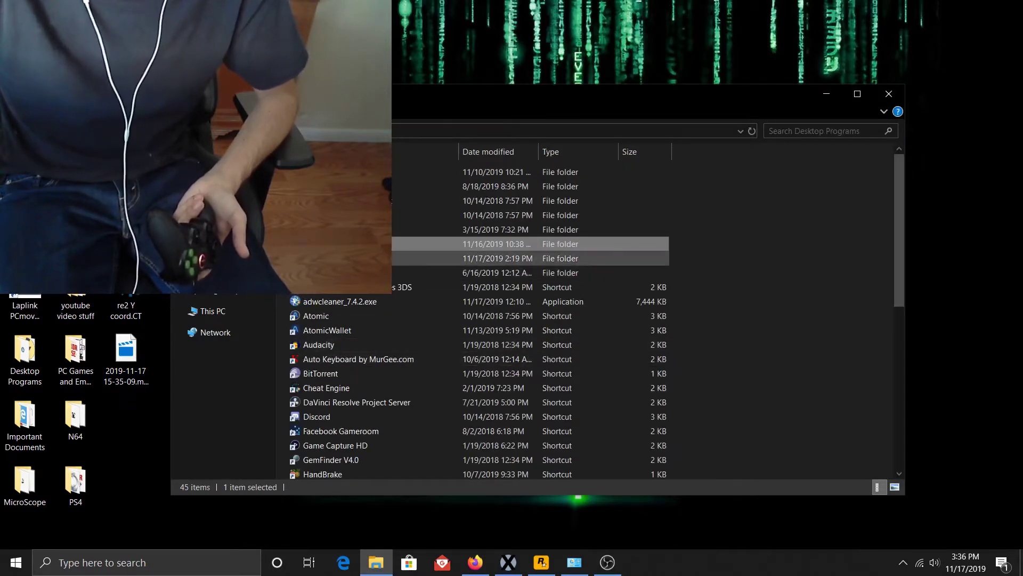
click(373, 258)
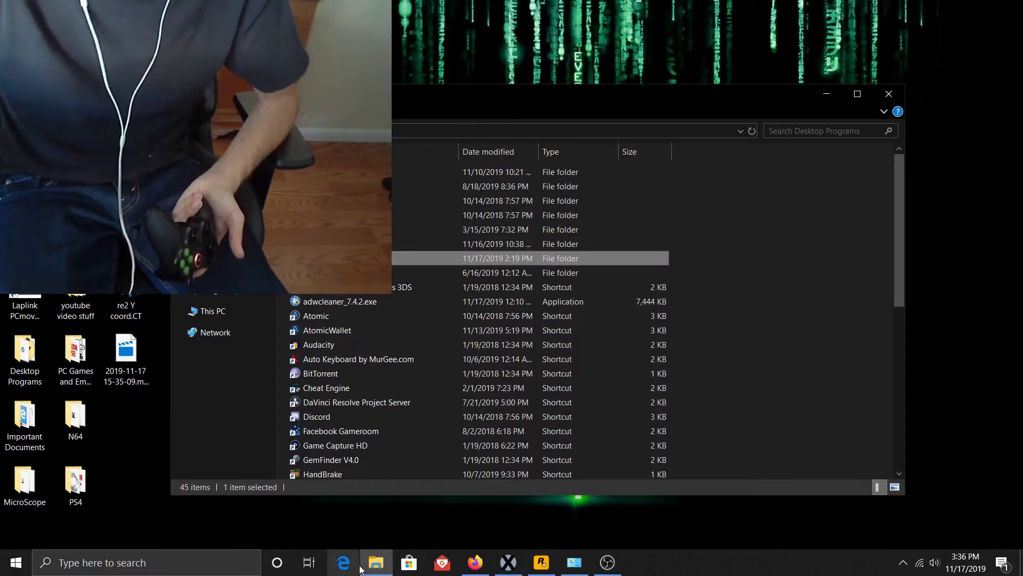
click(376, 562)
Bring back the XOutput GitHub releases page and scroll through the 3.26 release
mouse_move(516, 566)
mouse_move(611, 566)
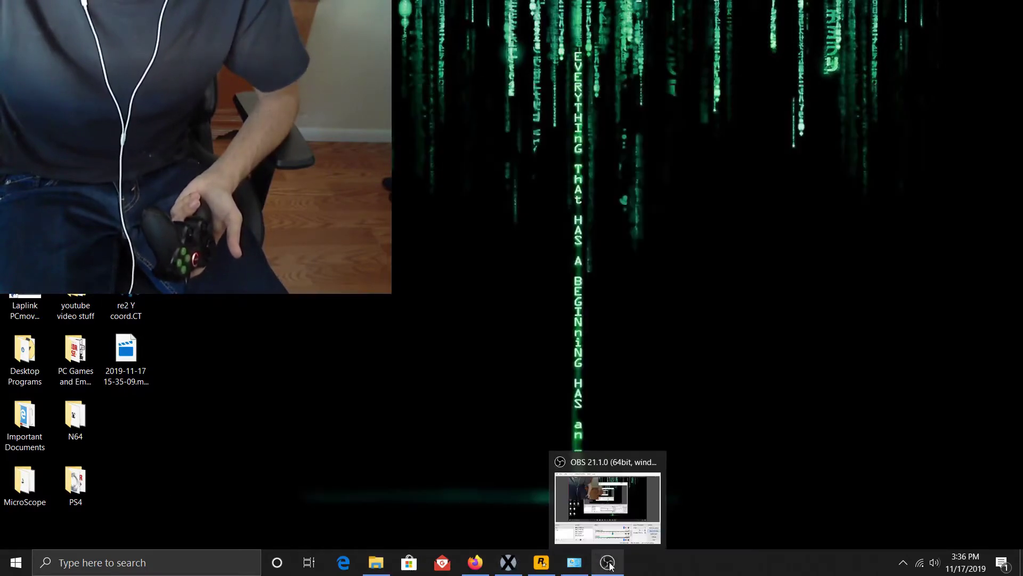
click(476, 561)
scroll(727, 272, down, 3)
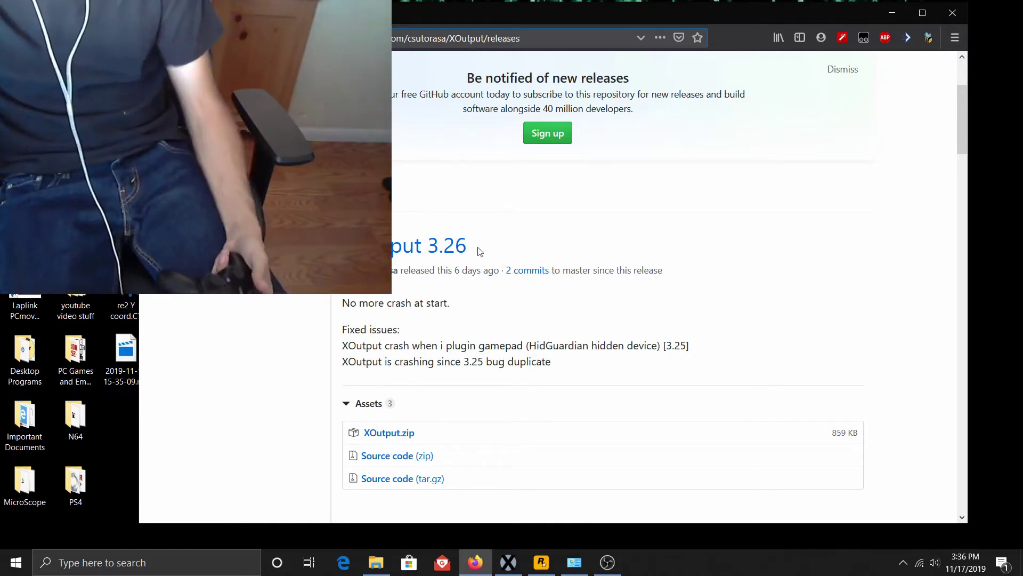
scroll(480, 252, up, 3)
scroll(438, 254, down, 6)
scroll(434, 255, up, 6)
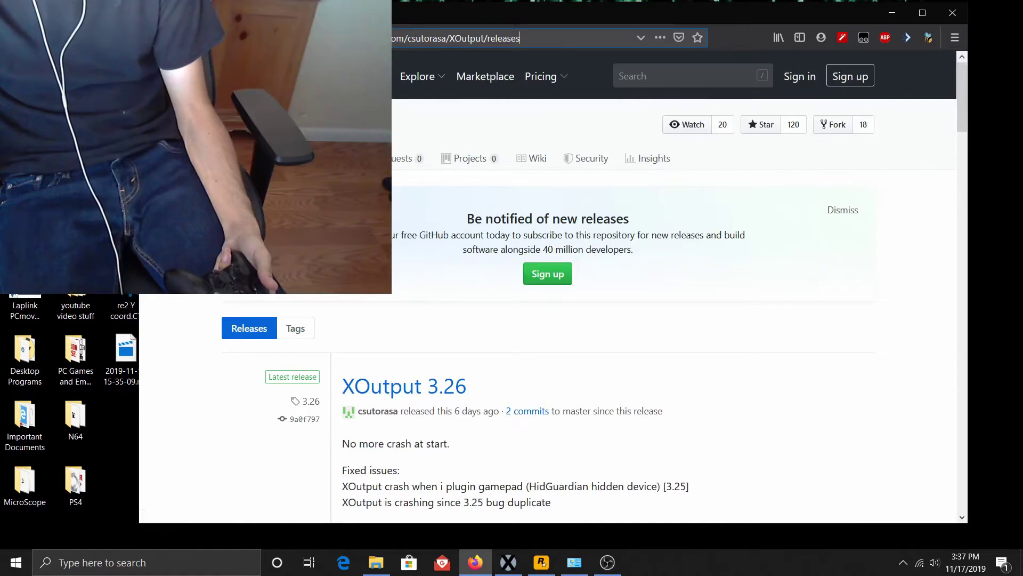
scroll(443, 421, down, 4)
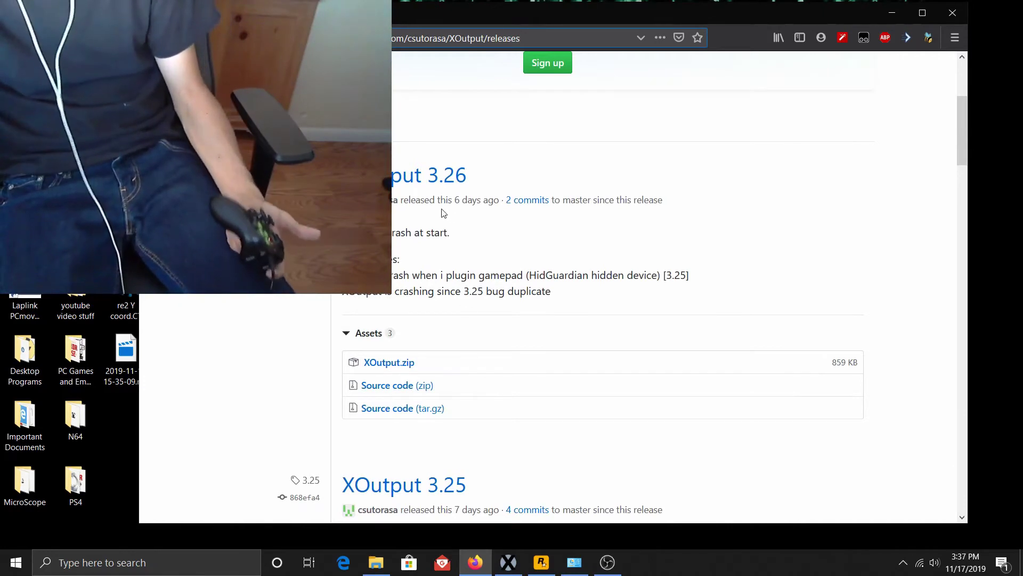
Collapse and re-expand the 3.26 Assets list showing XOutput.zip, then close Firefox
click(373, 332)
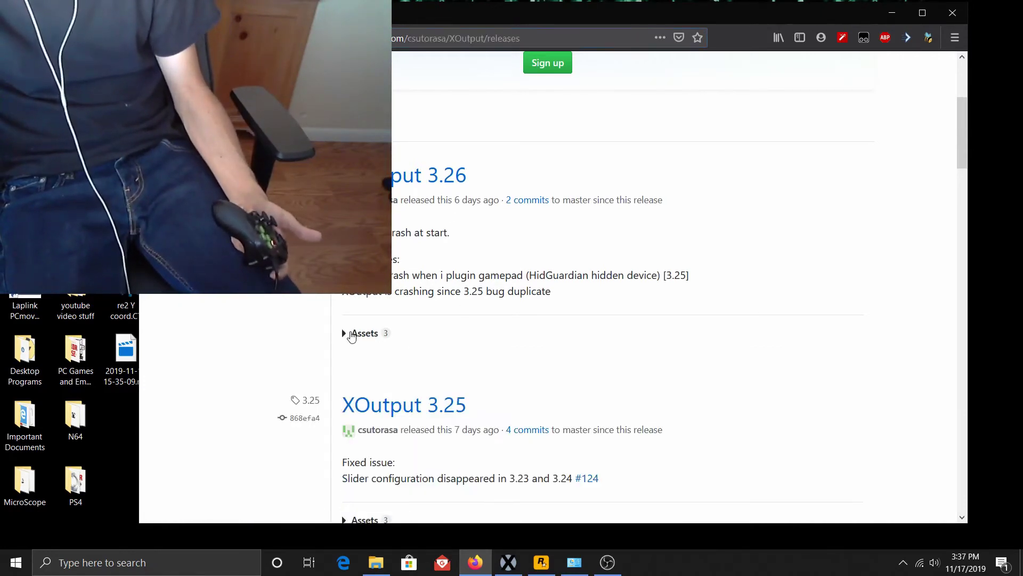
click(353, 333)
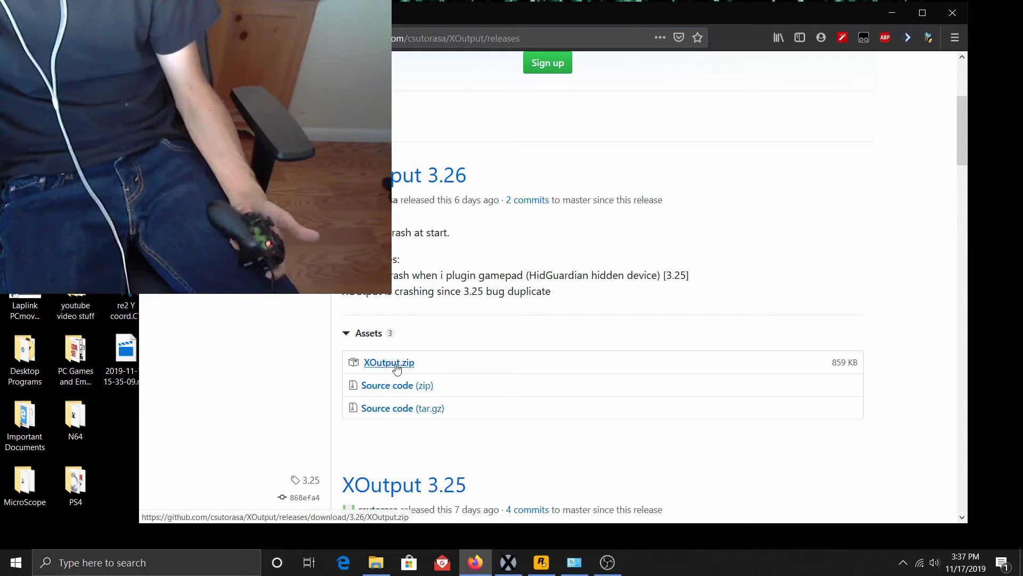
scroll(436, 351, up, 4)
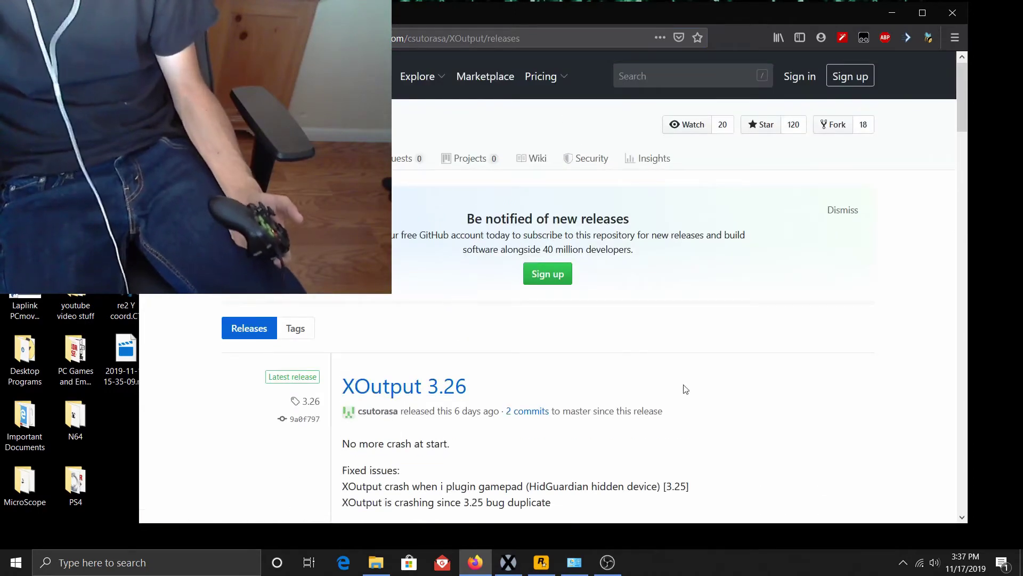
click(953, 13)
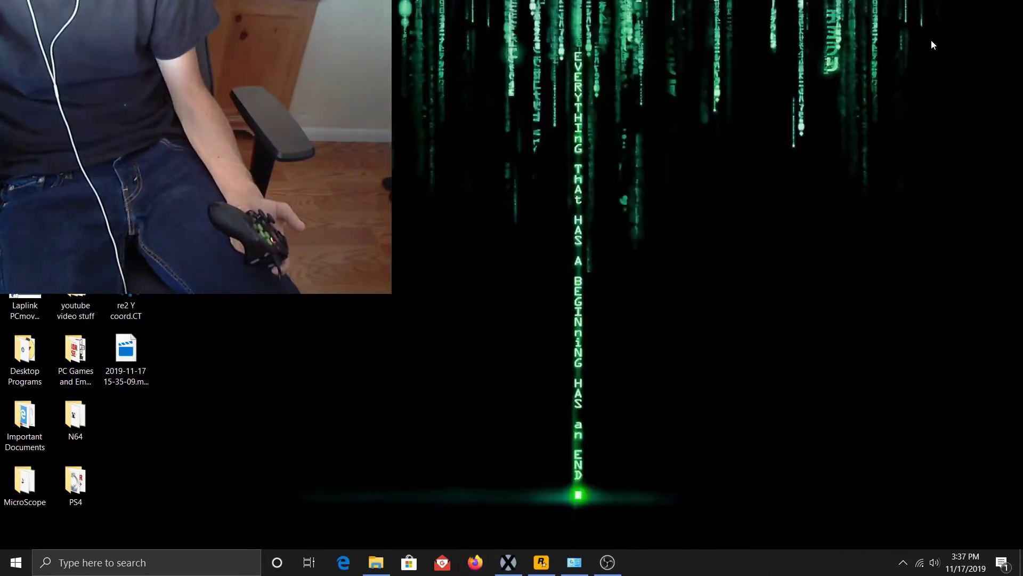
Open the XOutput folder in Desktop Programs to view its JSON, application and log, then close Explorer
mouse_move(515, 571)
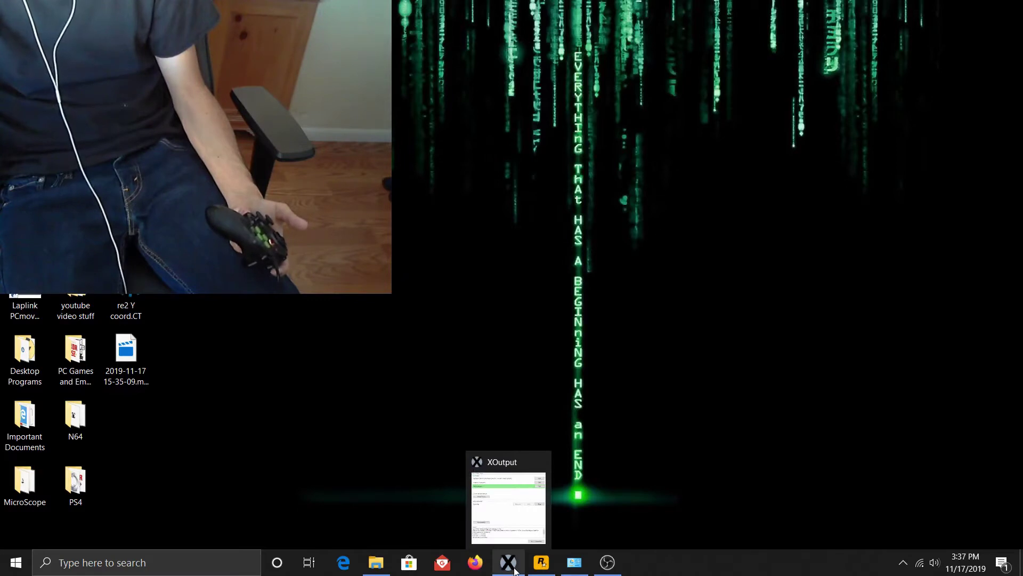
click(375, 562)
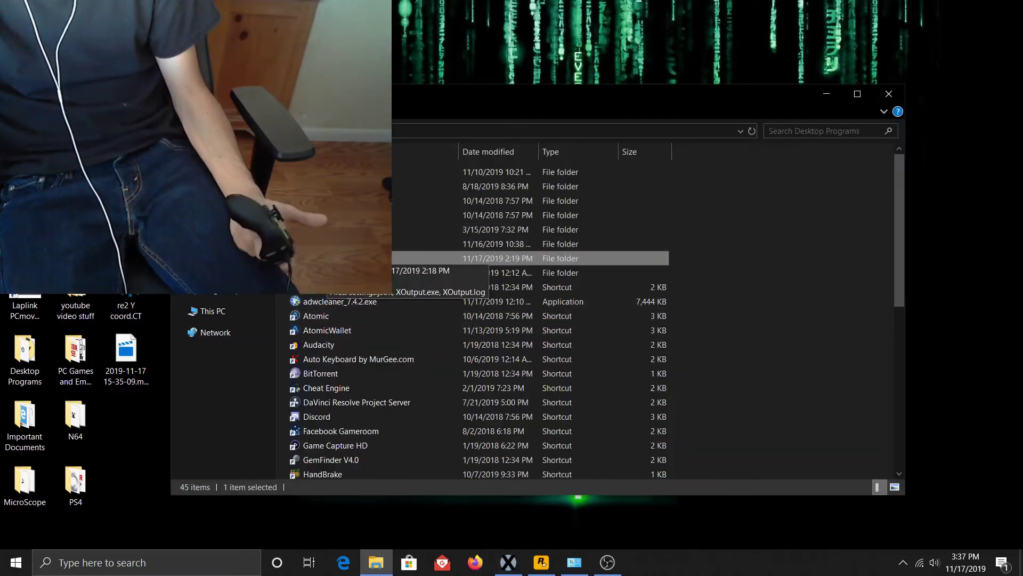
double_click(328, 258)
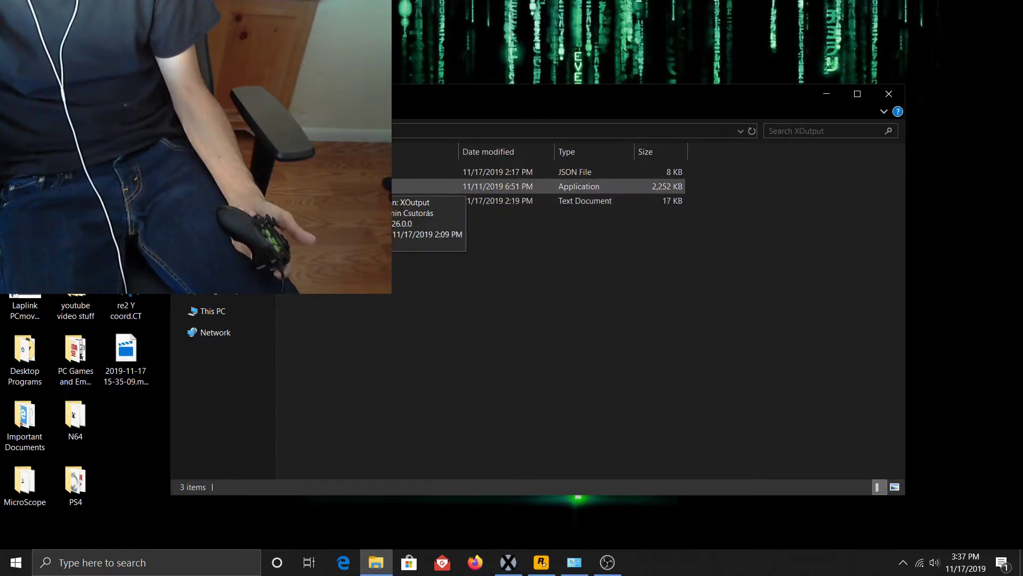
click(887, 94)
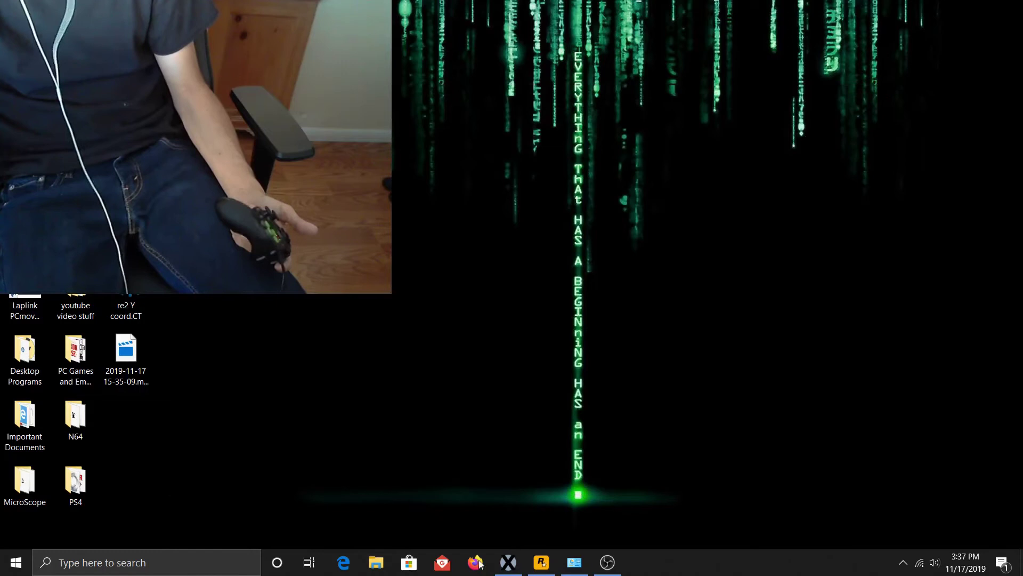
Open the 2603666 CONTROLLER mapping editor and assign its sticks, D-pad and buttons to Xbox inputs
click(508, 562)
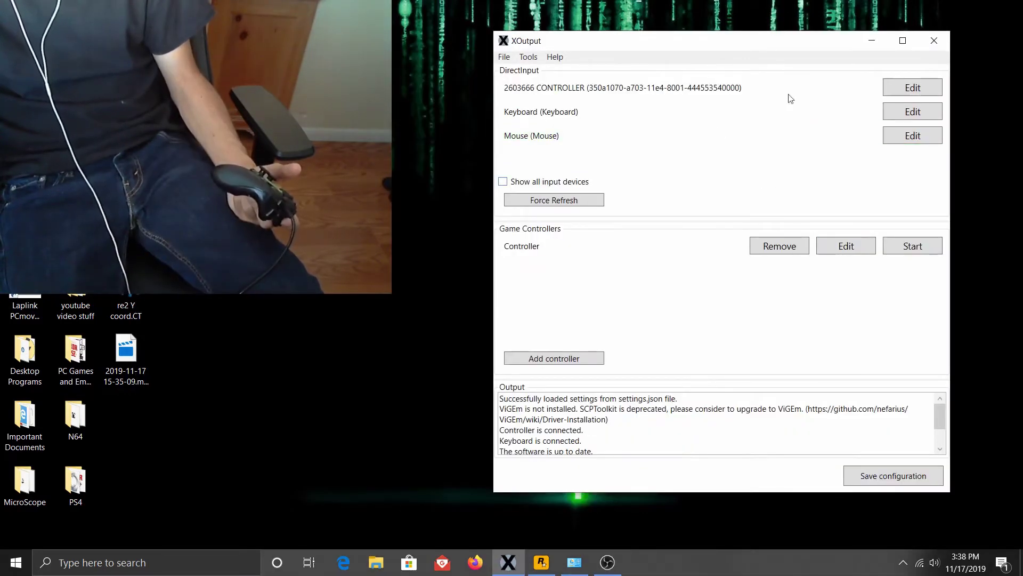
click(853, 248)
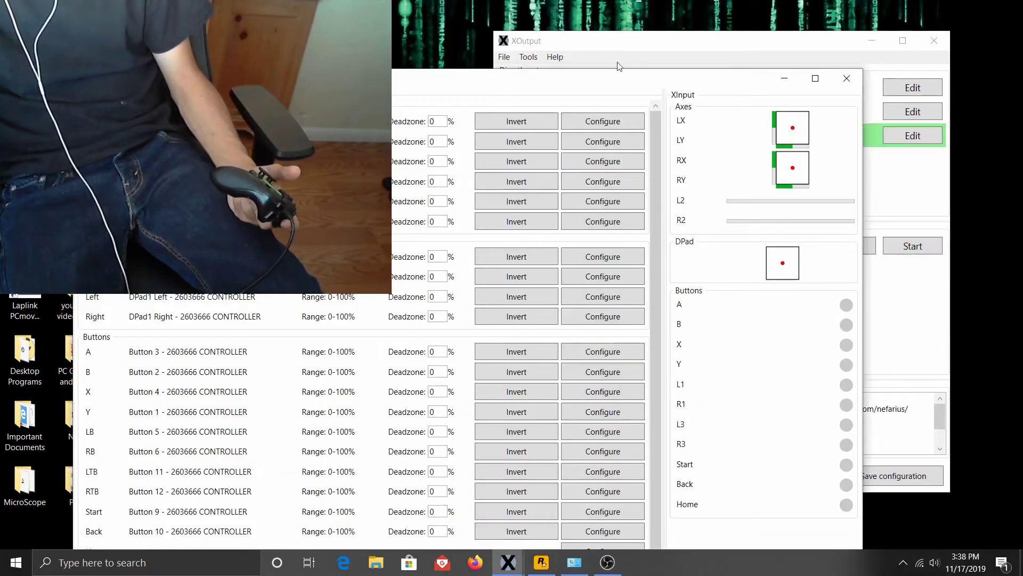
drag(590, 80, 791, 30)
drag(281, 238, 407, 238)
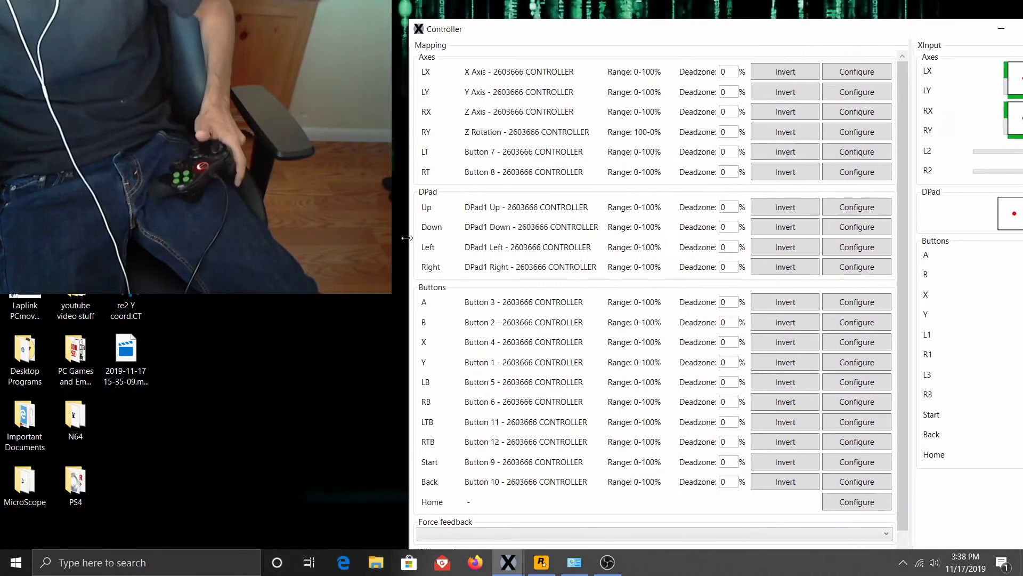
drag(696, 36, 665, 32)
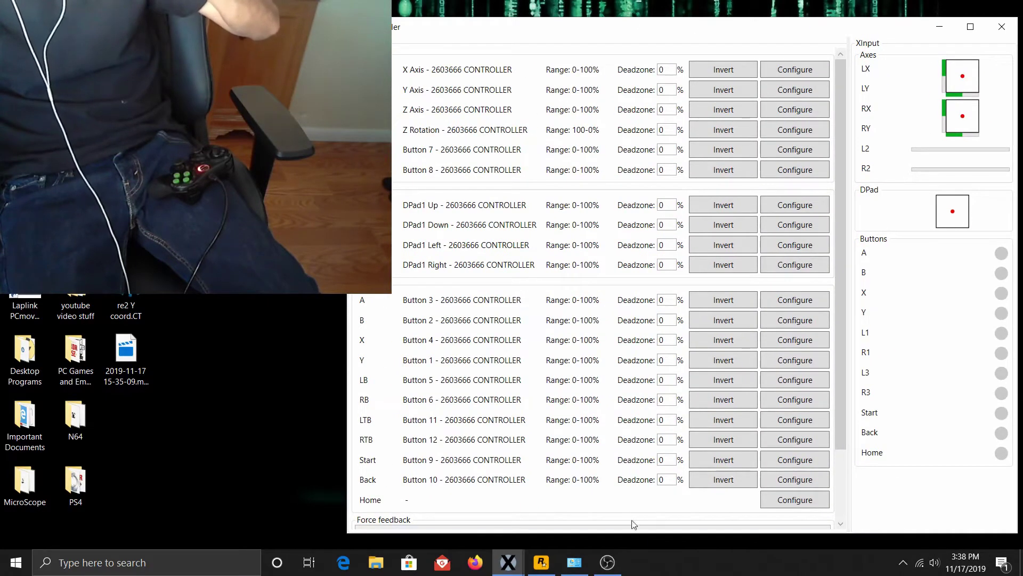
mouse_move(612, 564)
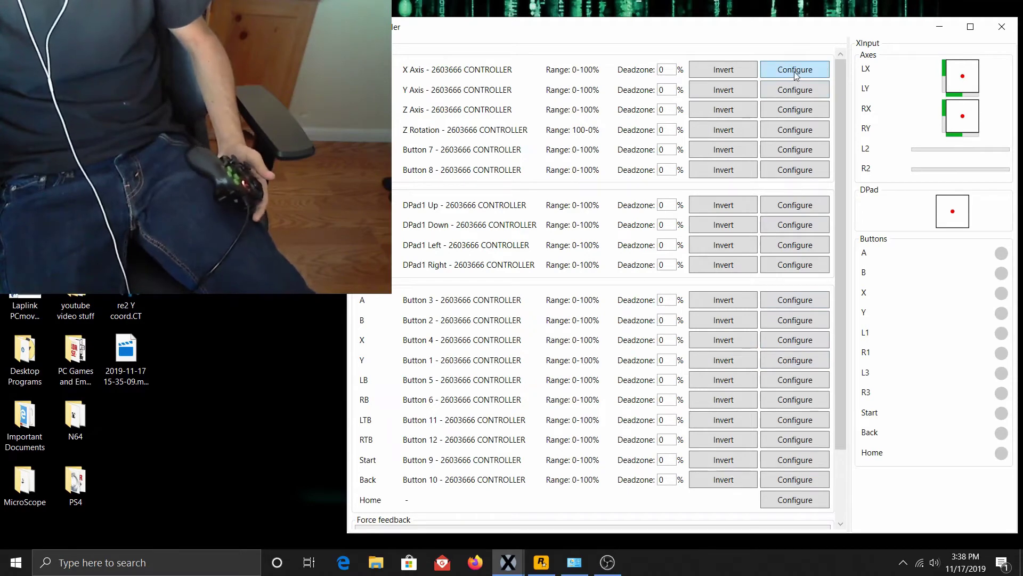
click(783, 206)
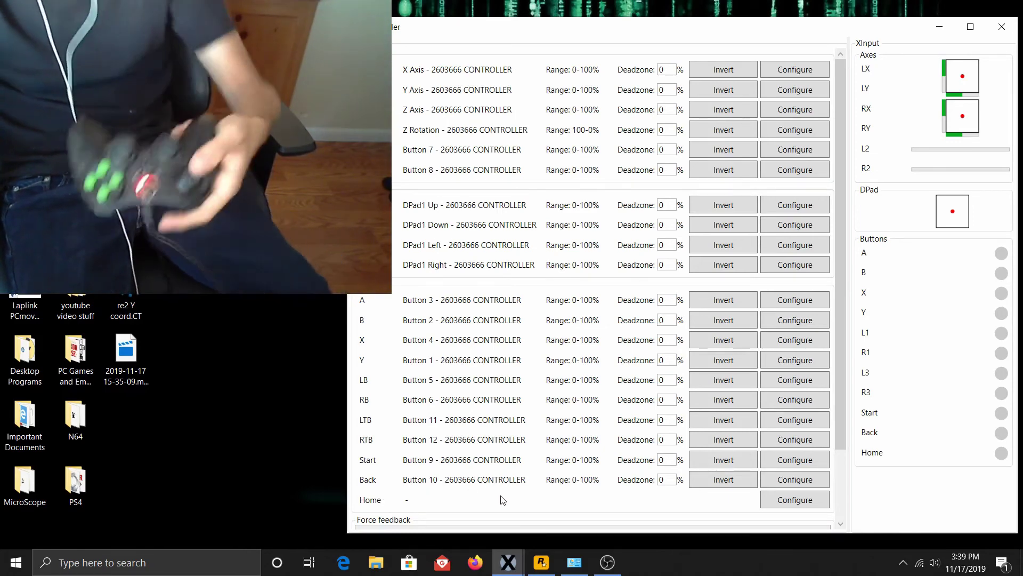
Close the mapping settings, start the emulated Controller, then move aside and minimize XOutput
click(1012, 29)
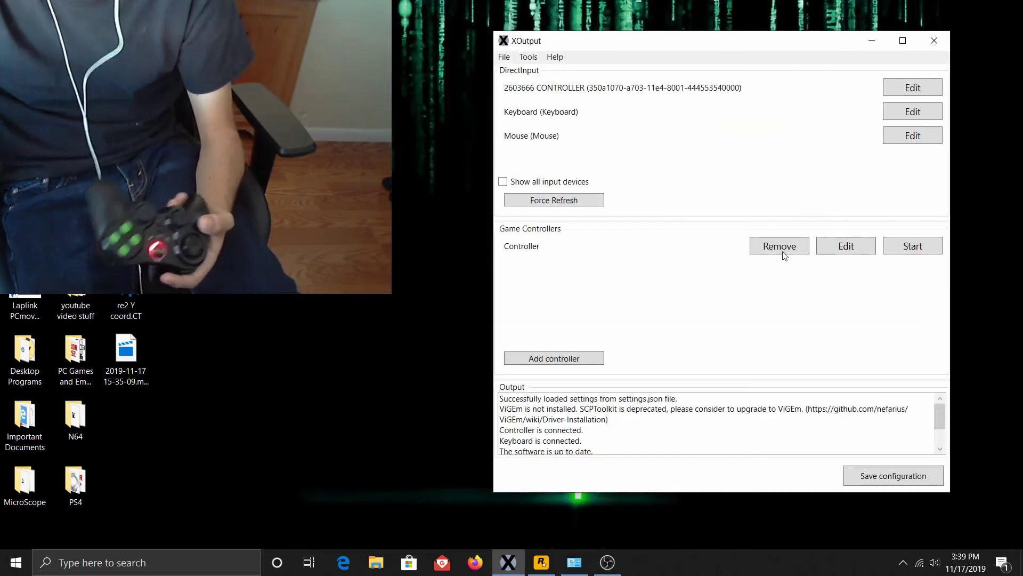
click(905, 247)
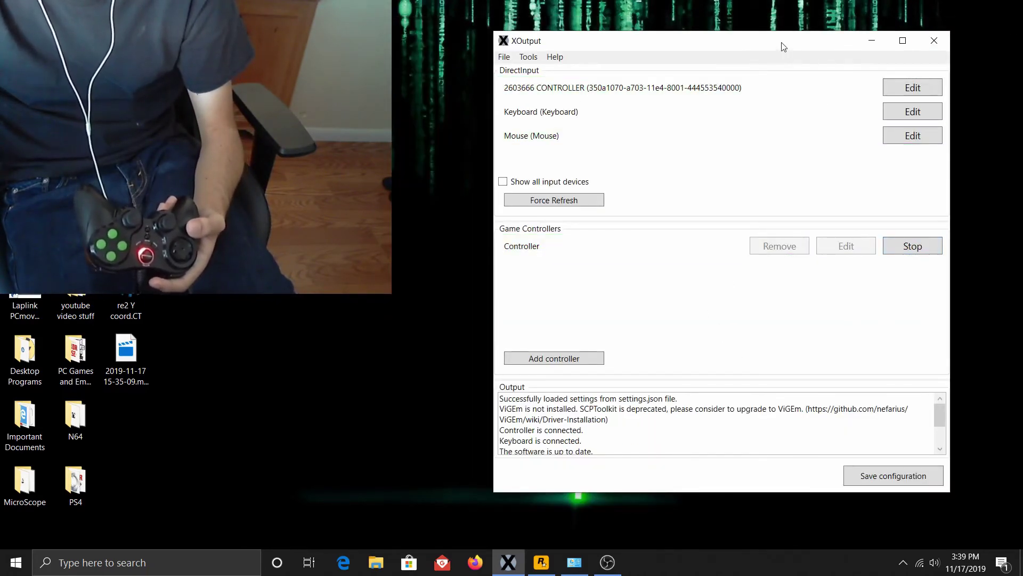
drag(806, 43, 545, 61)
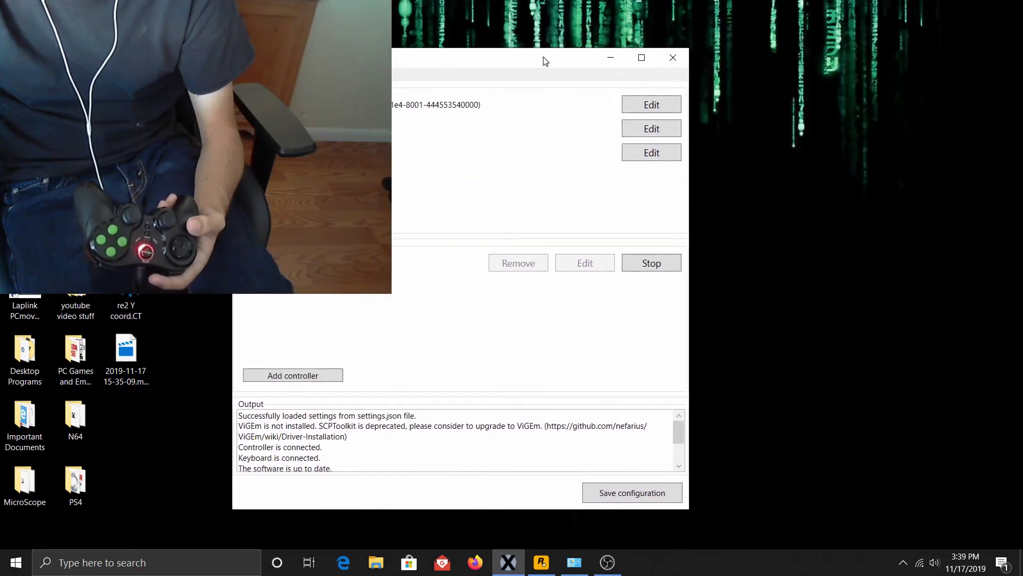
click(610, 58)
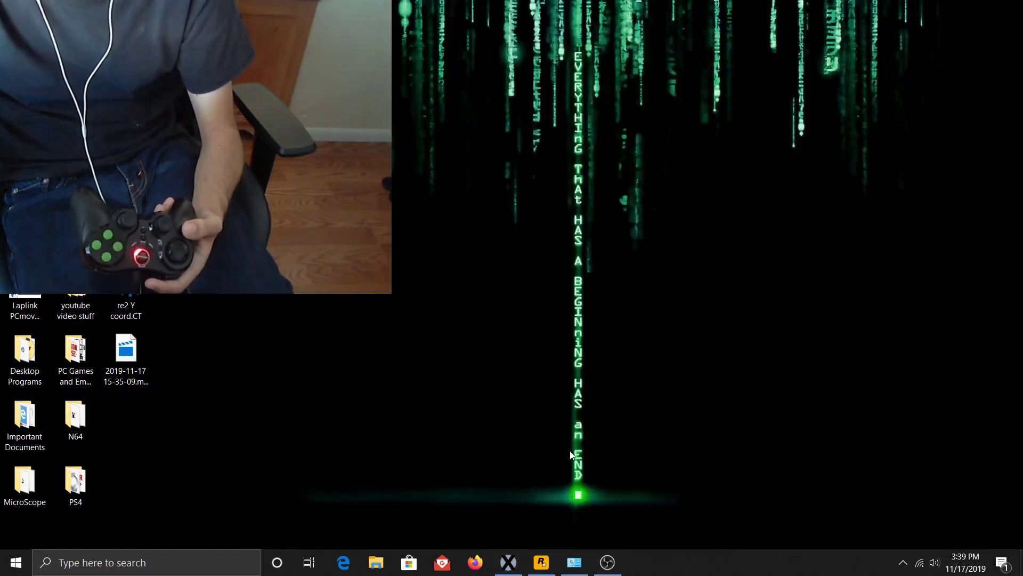
Restore Devices and Printers and open Game controller settings for the Xbox 360 Controller for Windows
click(574, 562)
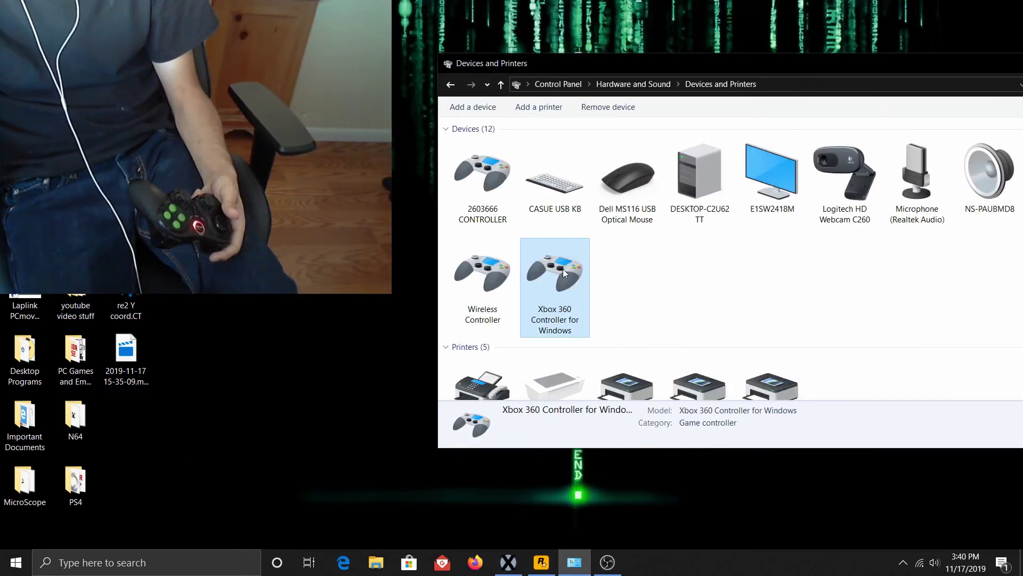
right_click(562, 269)
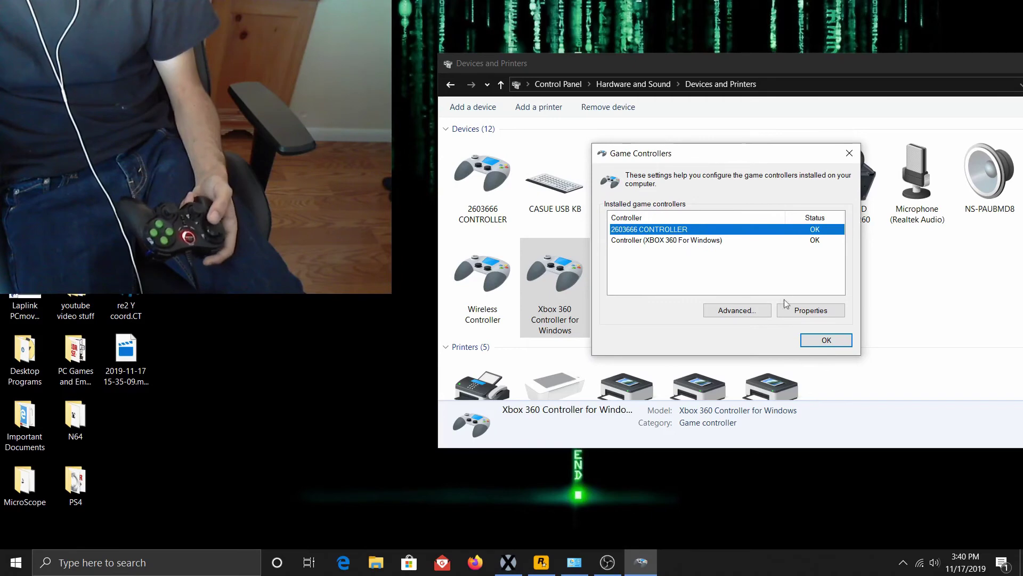
Open and review the 2603666 CONTROLLER's test page, then close it
click(796, 316)
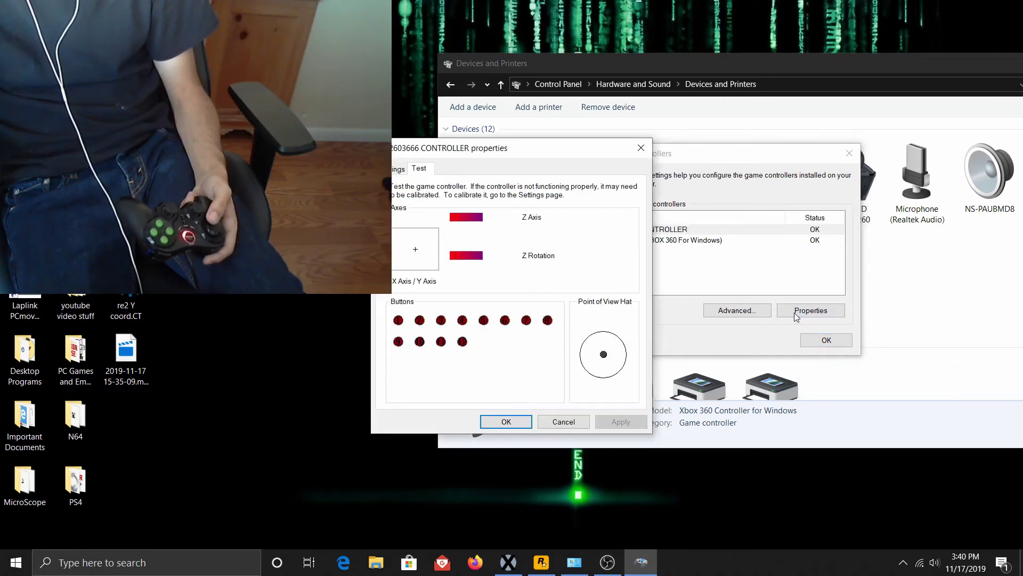
drag(545, 153, 773, 148)
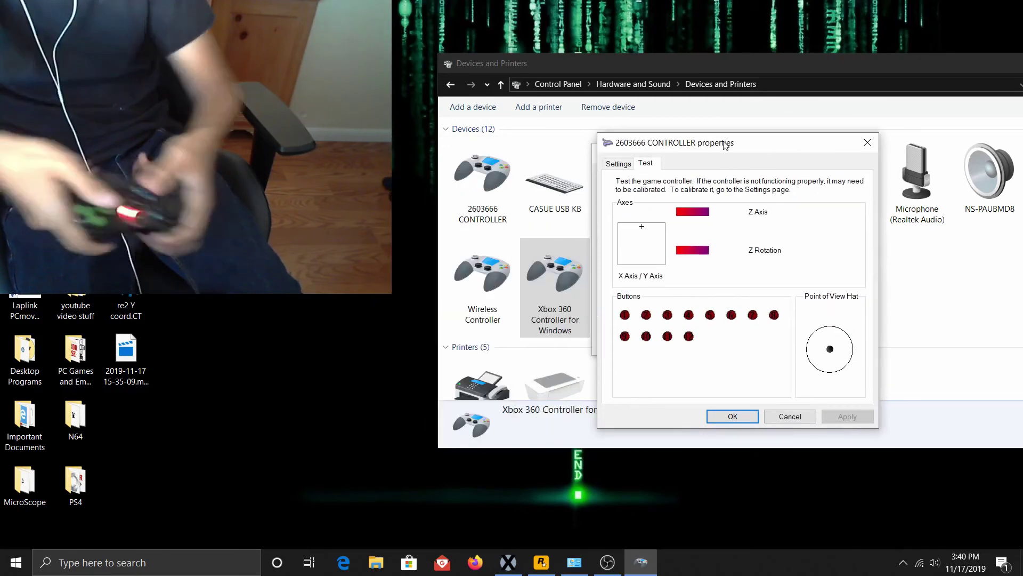
click(729, 417)
Review the XBOX 360 controller's test page, then close it and the Game Controllers list
click(687, 241)
click(810, 310)
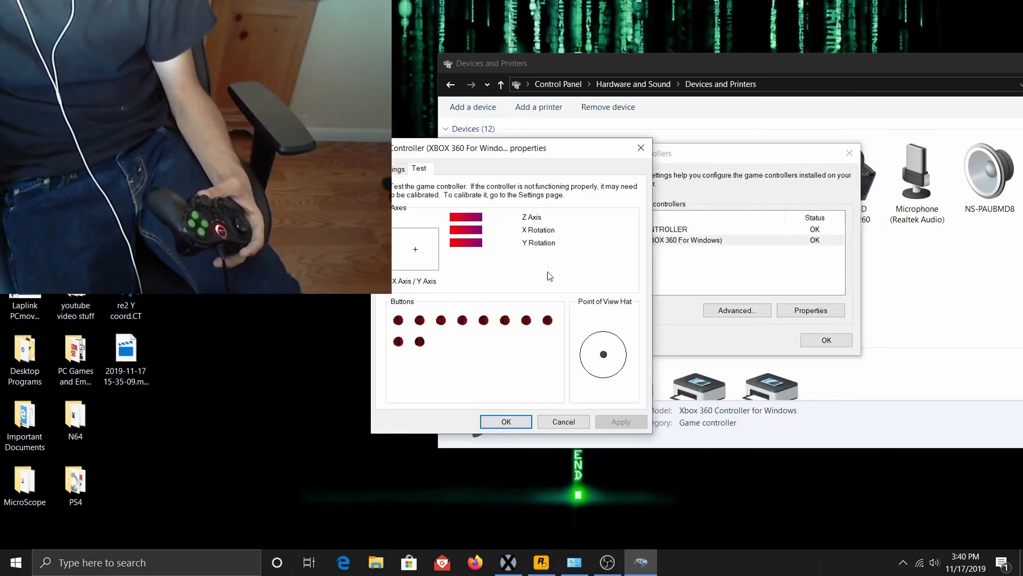
drag(541, 158, 762, 155)
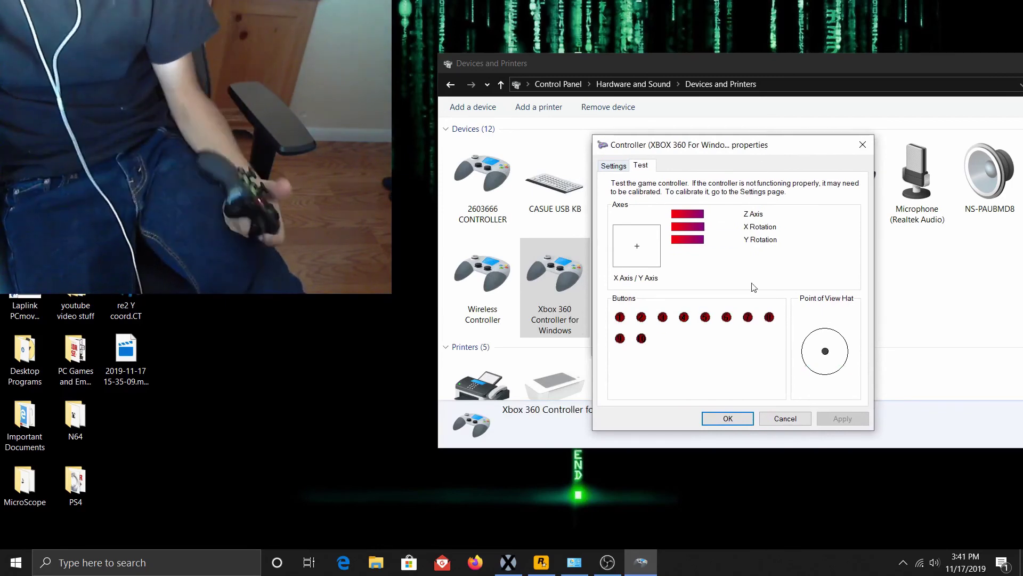
click(730, 418)
click(836, 344)
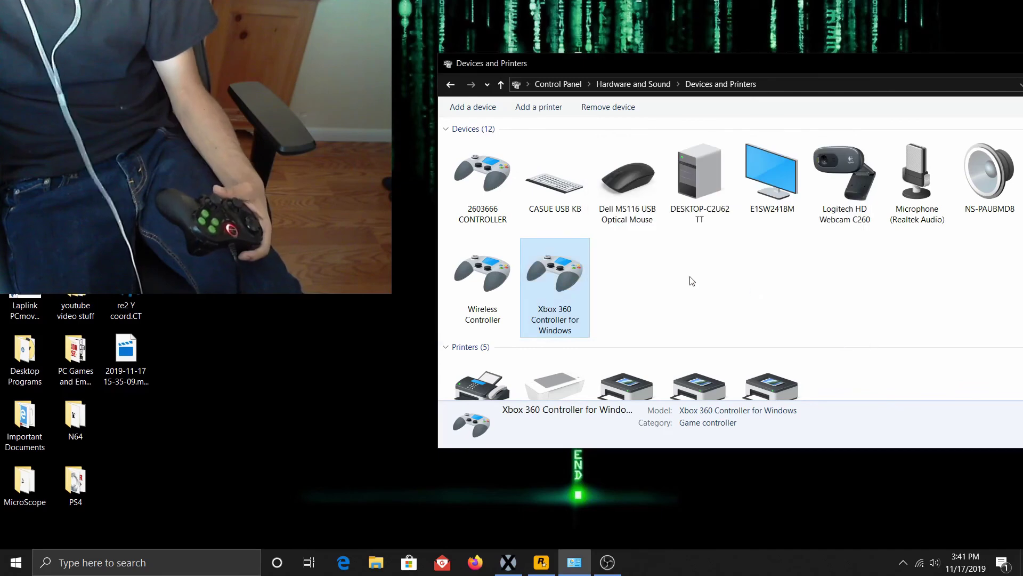
Close Devices and Printers, then briefly show and minimize the Rockstar Games Launcher
drag(737, 66, 494, 72)
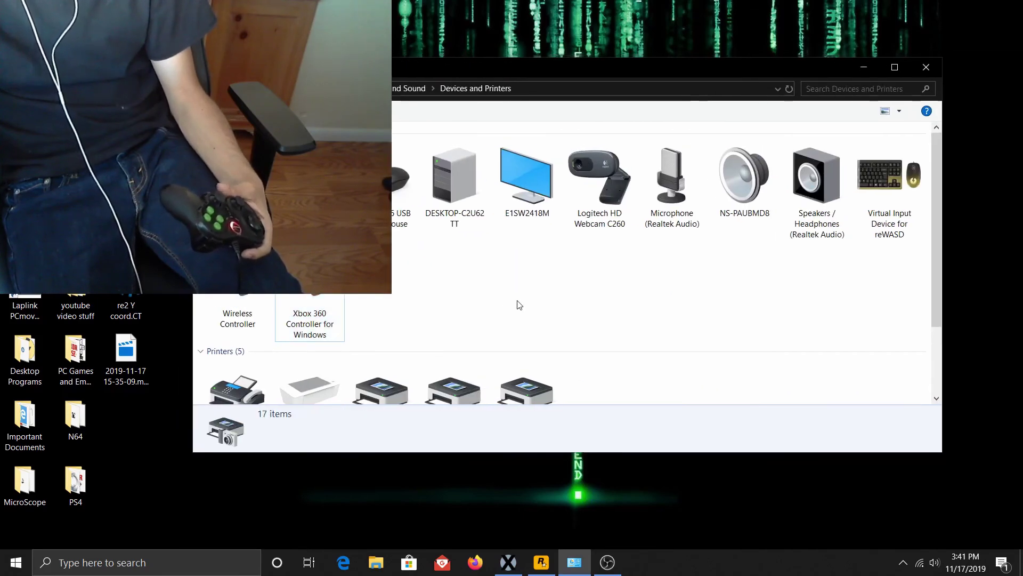
click(926, 67)
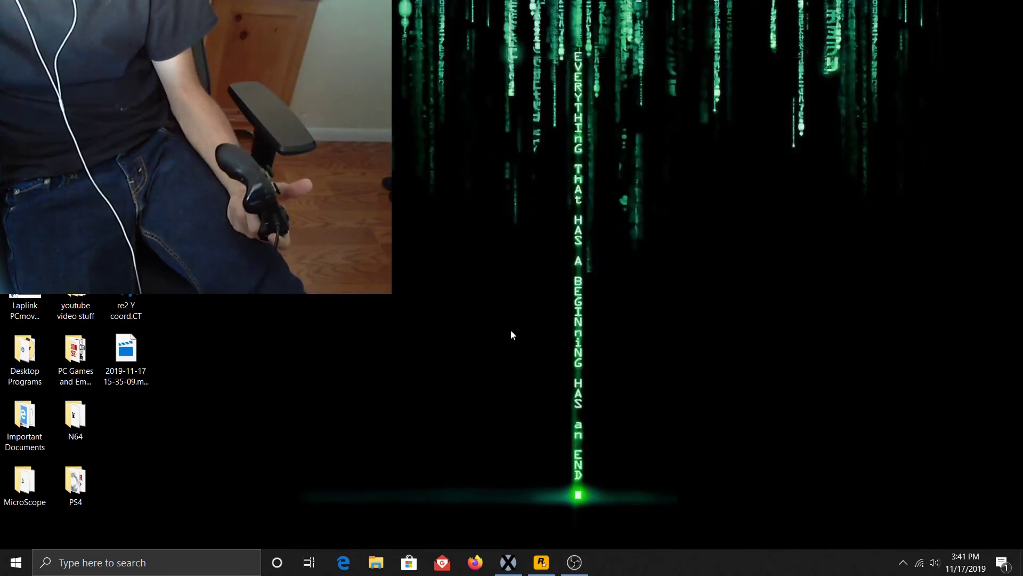
click(541, 562)
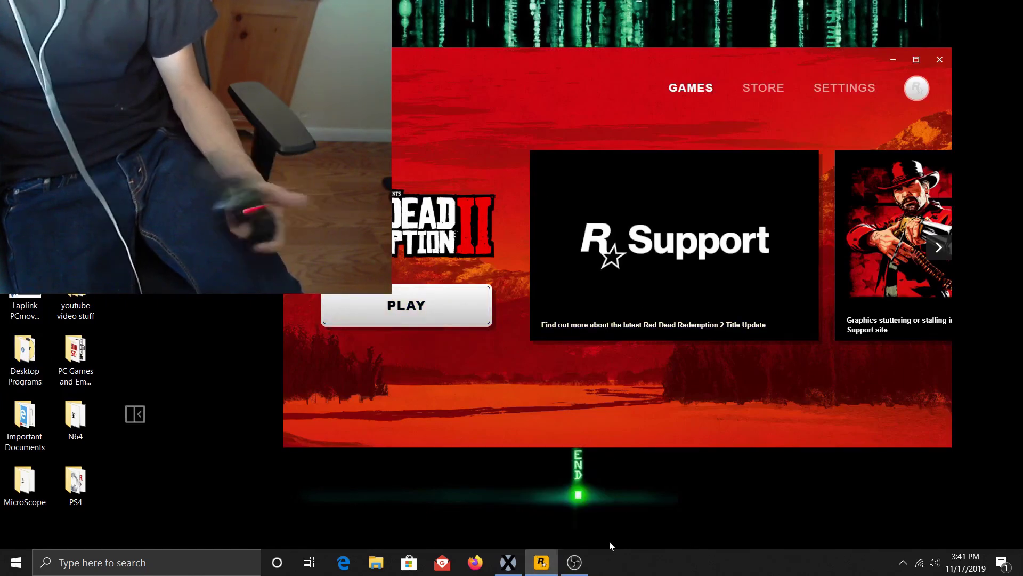
click(540, 565)
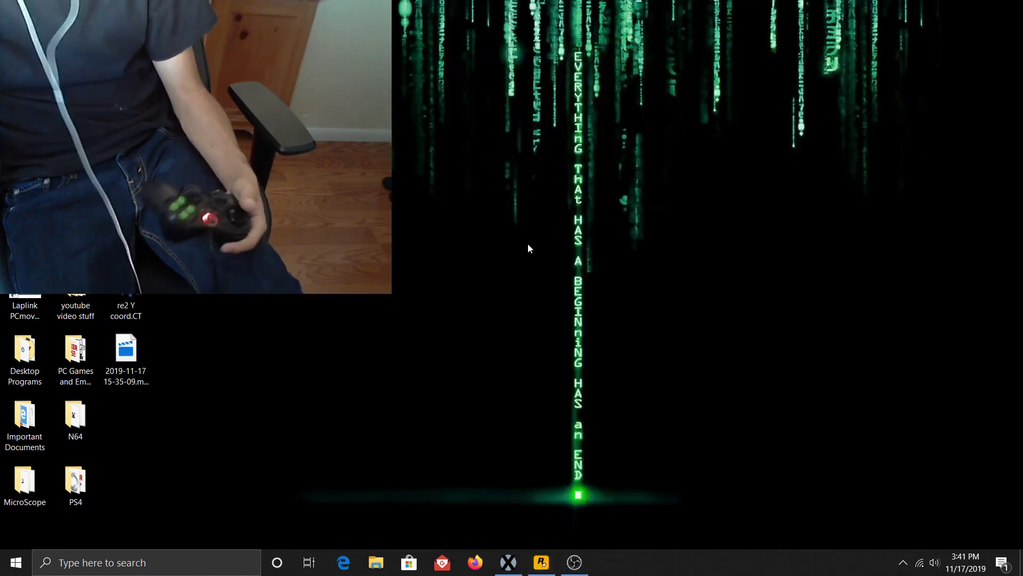
mouse_move(581, 565)
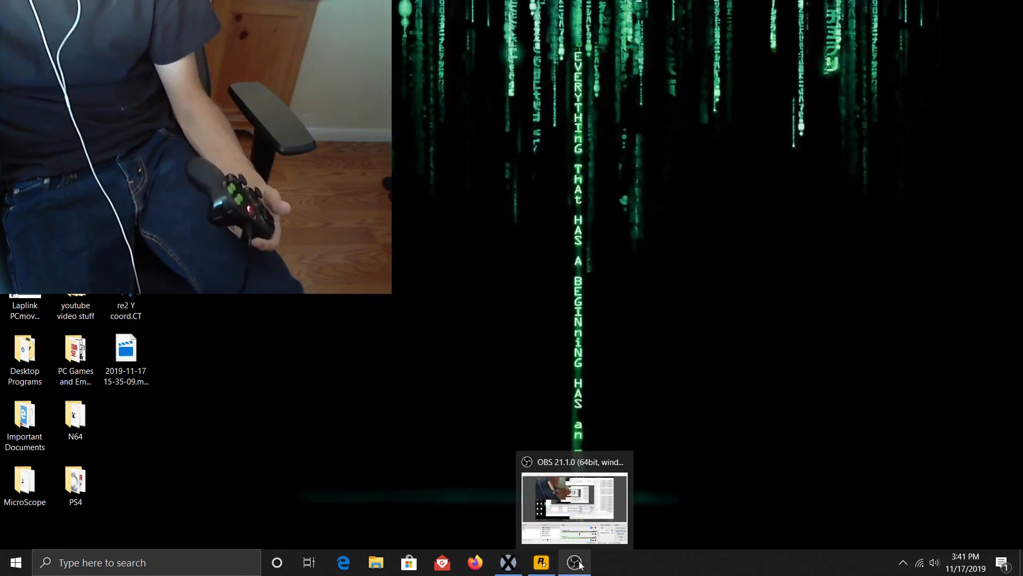